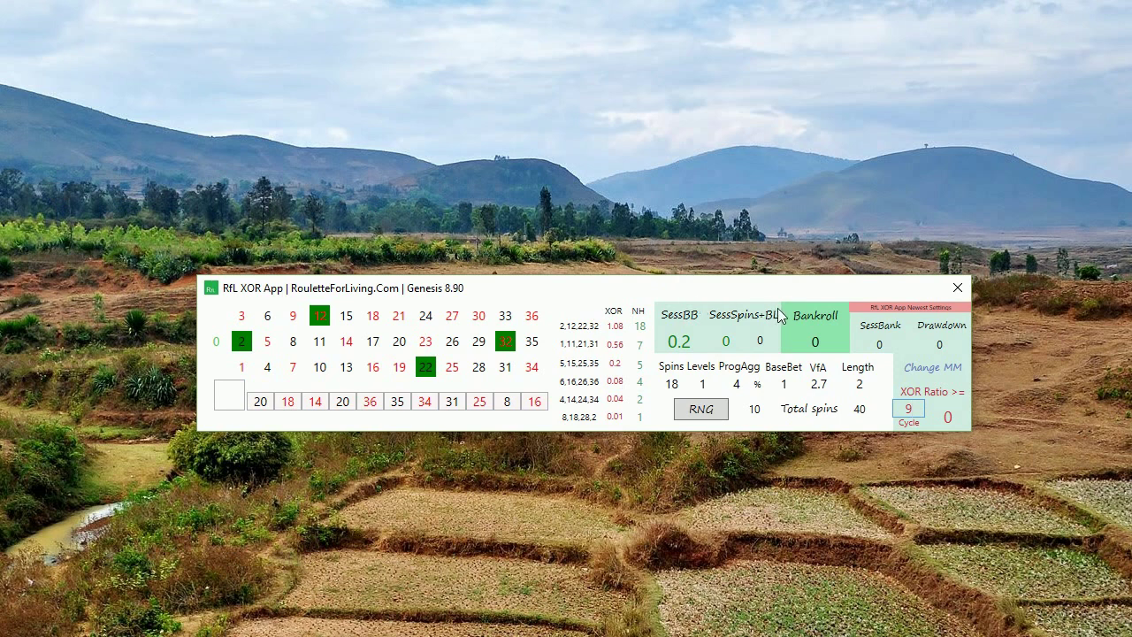
Bring in a second RfL XOR App window and stack it right below the first, near the top.
click(821, 346)
drag(2, 574, 600, 464)
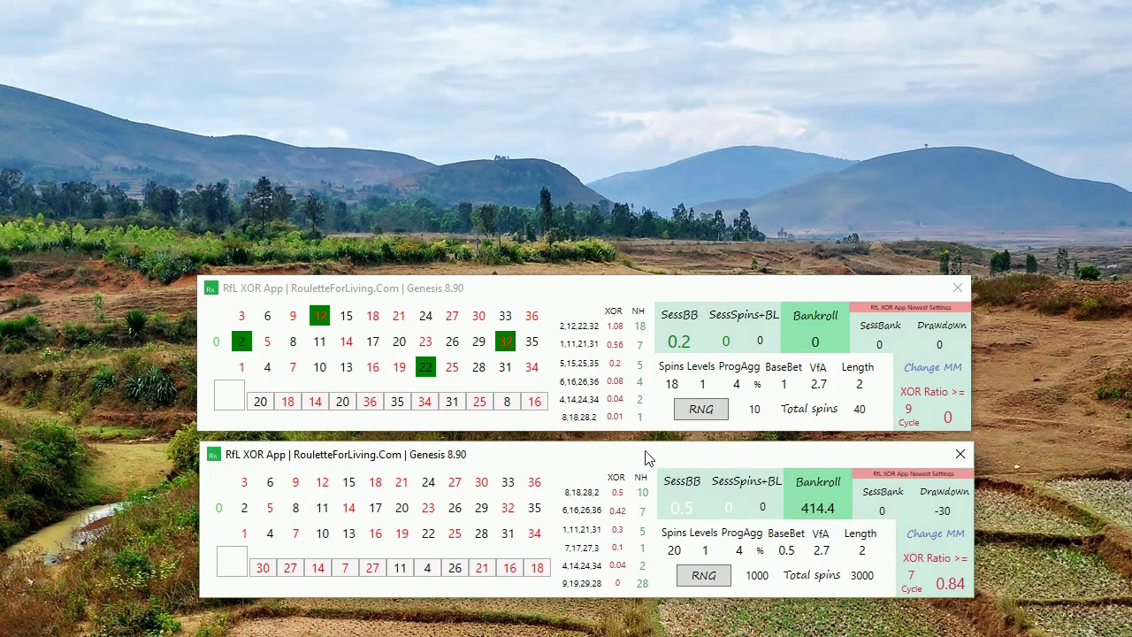
drag(556, 286, 563, 83)
drag(621, 456, 622, 311)
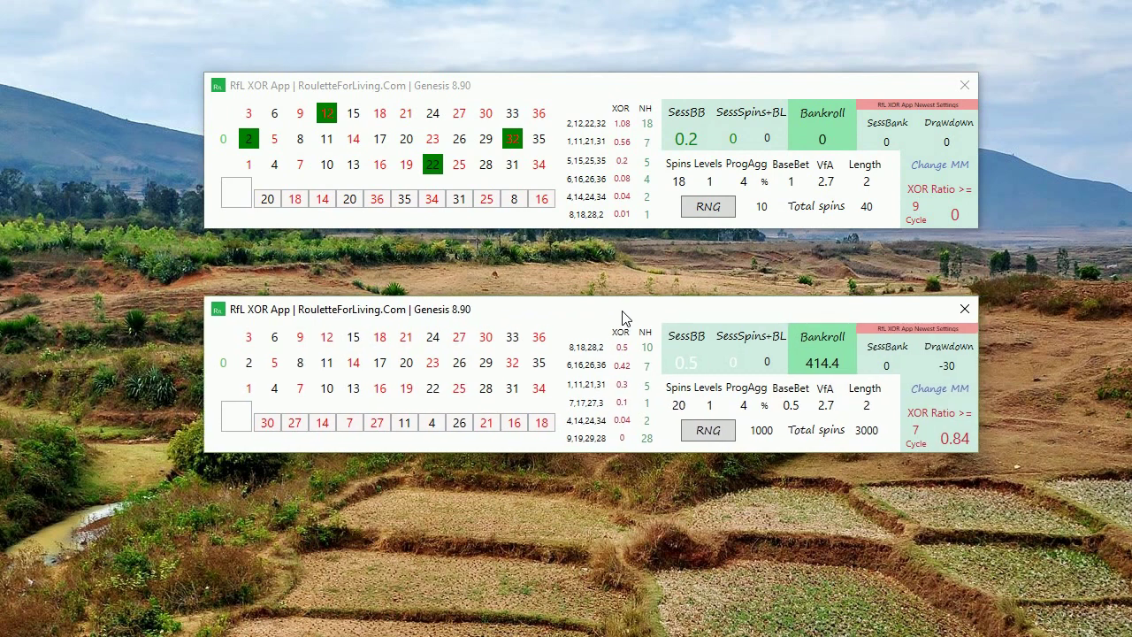
click(678, 404)
click(829, 405)
click(866, 405)
Set the lower window's SessBB to 3.4 and commit it through the Total spins field.
text(3.4)
click(866, 430)
key(Return)
click(790, 405)
click(854, 434)
key(Return)
double_click(948, 366)
click(827, 405)
click(880, 431)
Enter 1 in the lower window's Levels field.
click(709, 405)
text(1)
click(790, 405)
Reroll money management until it shows 11 spins, 2 levels, ProgAgg 3.6, VfA 3.2, length 1.
click(943, 389)
click(943, 389)
click(943, 389)
click(942, 389)
click(942, 389)
click(942, 389)
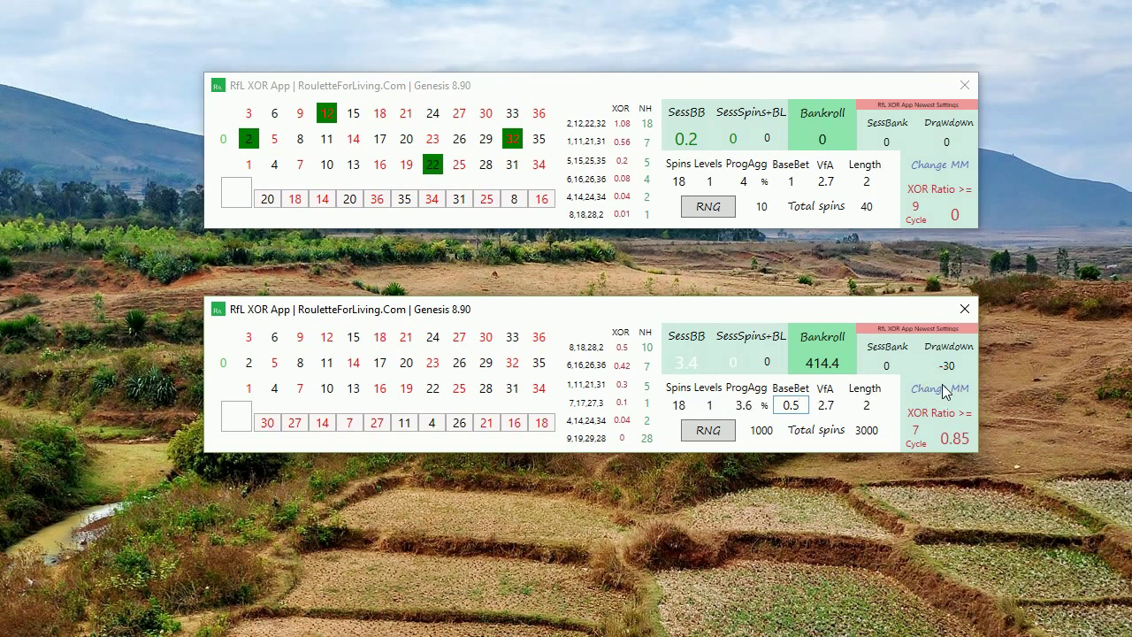
click(942, 389)
click(942, 389)
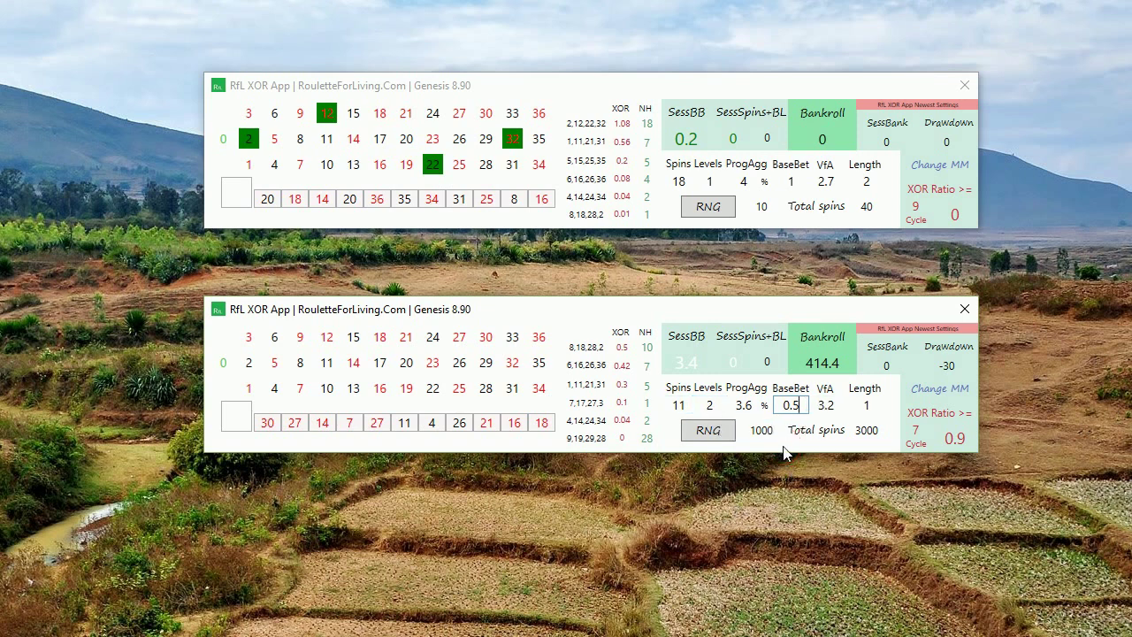
click(709, 405)
click(825, 404)
click(906, 332)
Open the 'RfL XOR App Newest Settings' article and read down through its tips and MM settings.
click(906, 333)
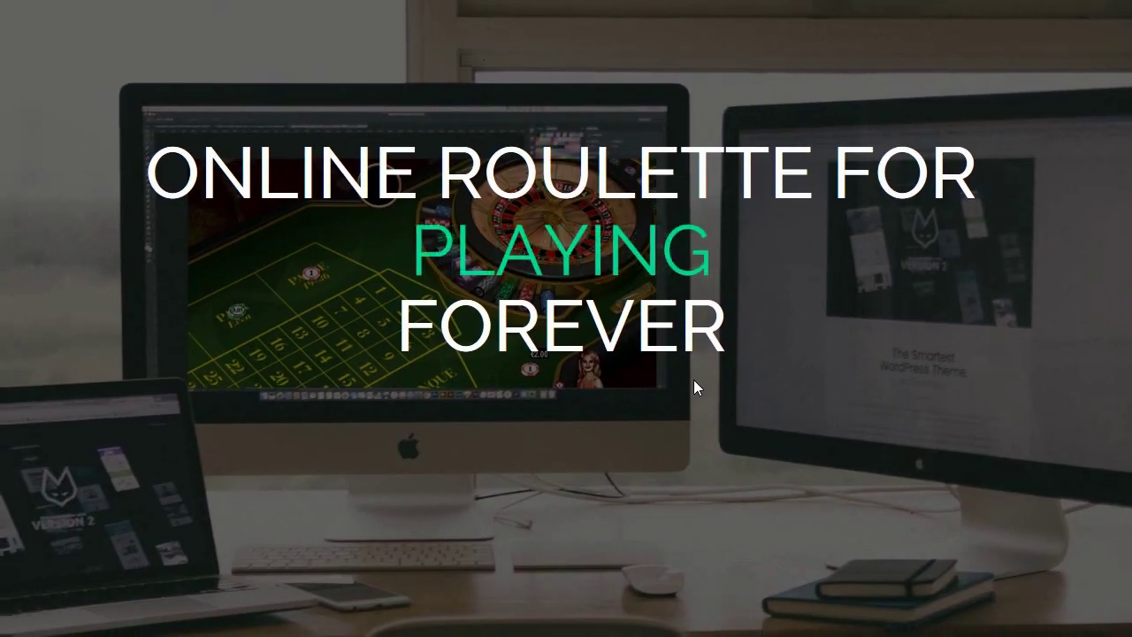
scroll(706, 406, down, 3)
scroll(707, 407, down, 5)
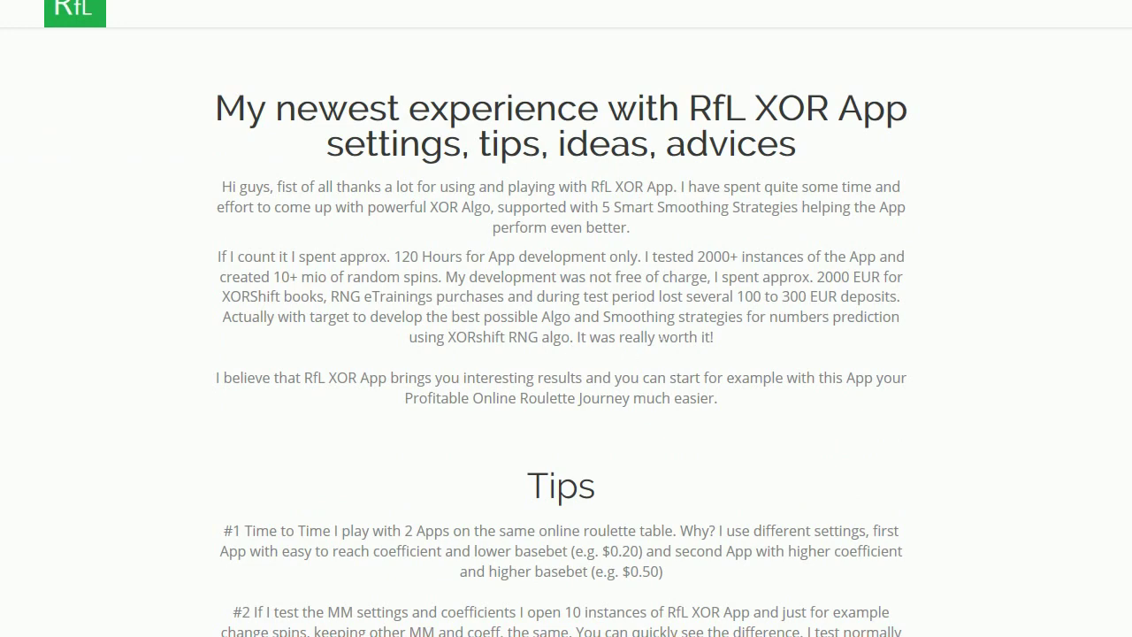
scroll(566, 354, down, 4)
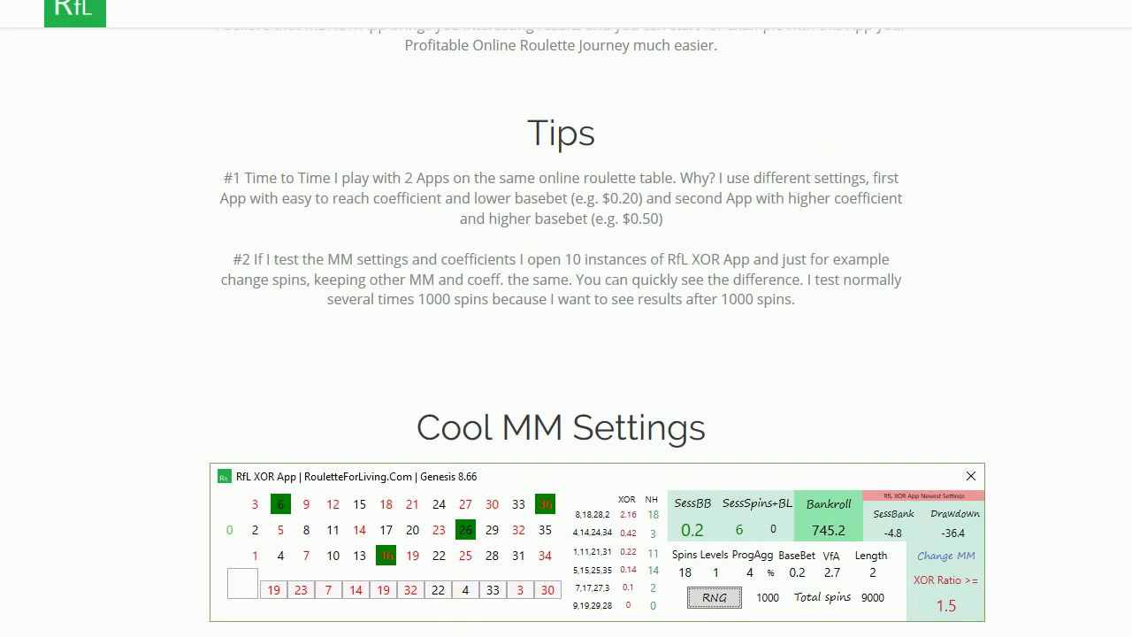
scroll(566, 354, down, 4)
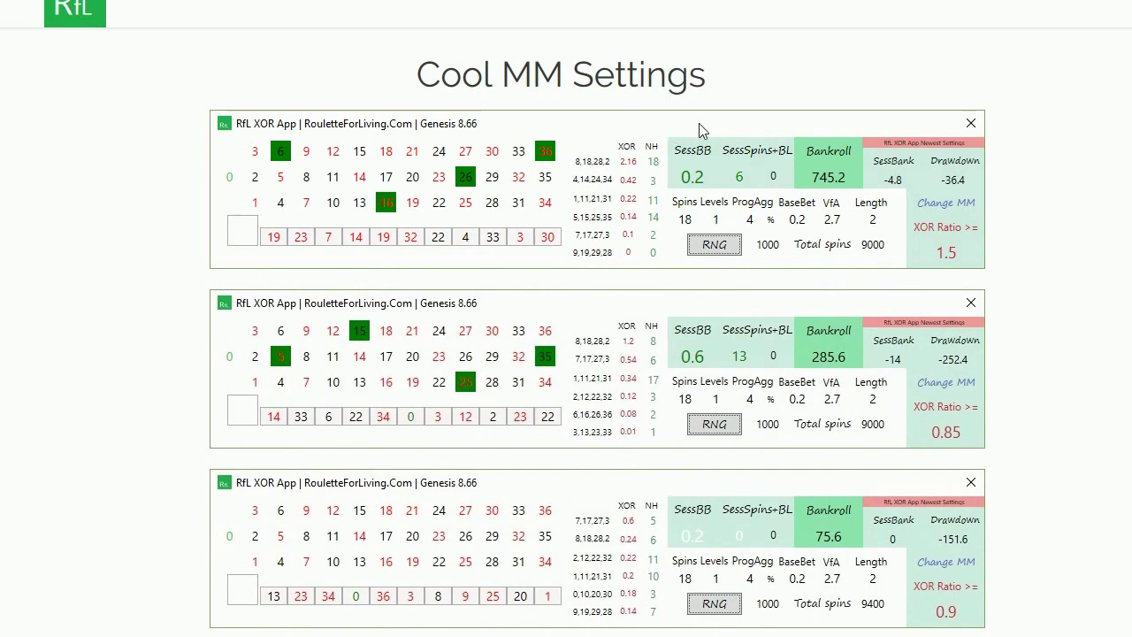
scroll(734, 397, down, 1)
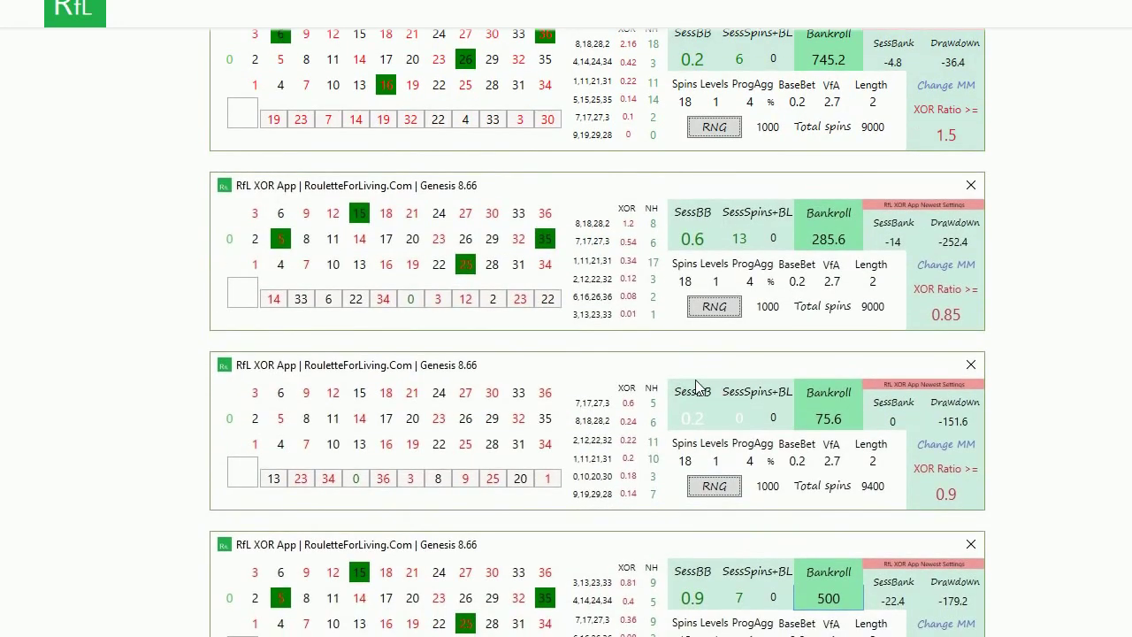
scroll(695, 383, down, 4)
scroll(695, 383, down, 3)
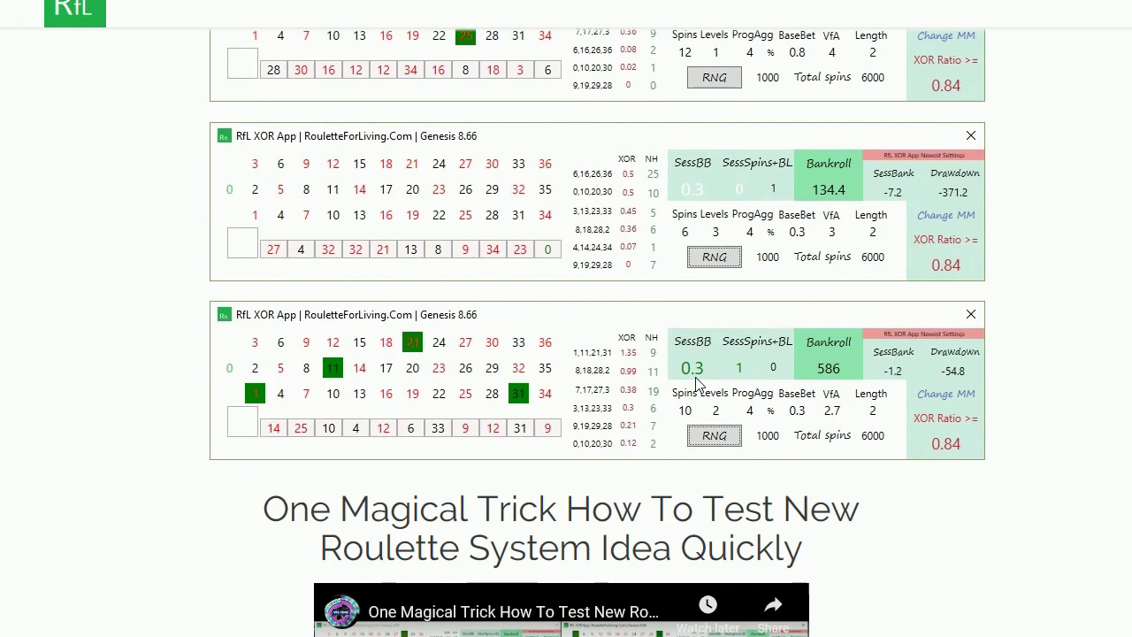
scroll(733, 362, down, 4)
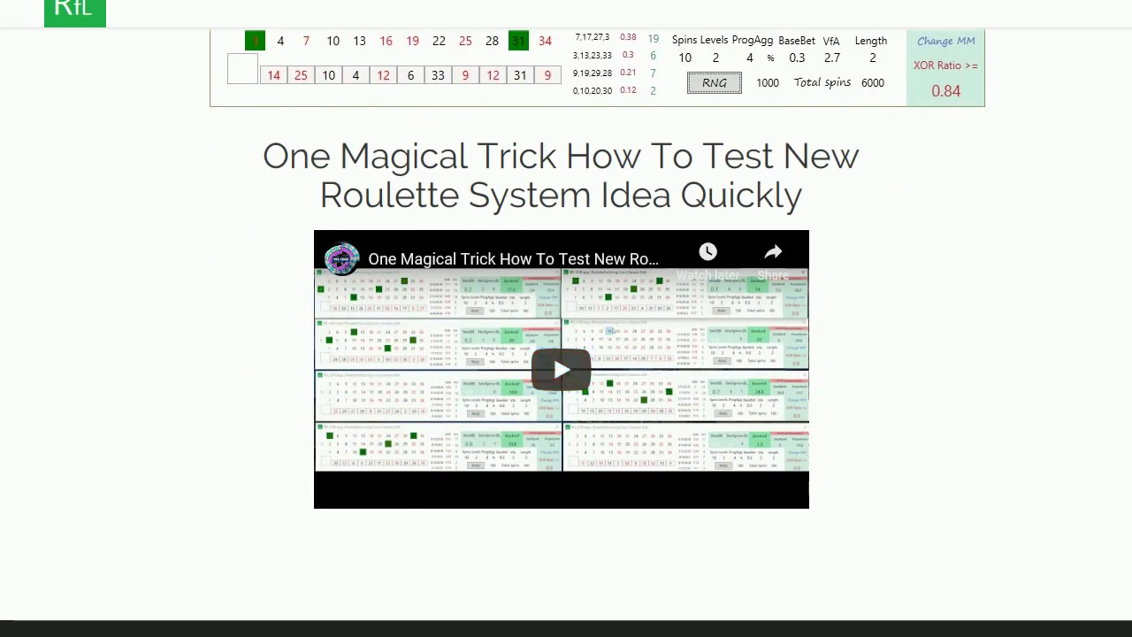
Scroll back up to the article's Tips section.
scroll(920, 341, up, 4)
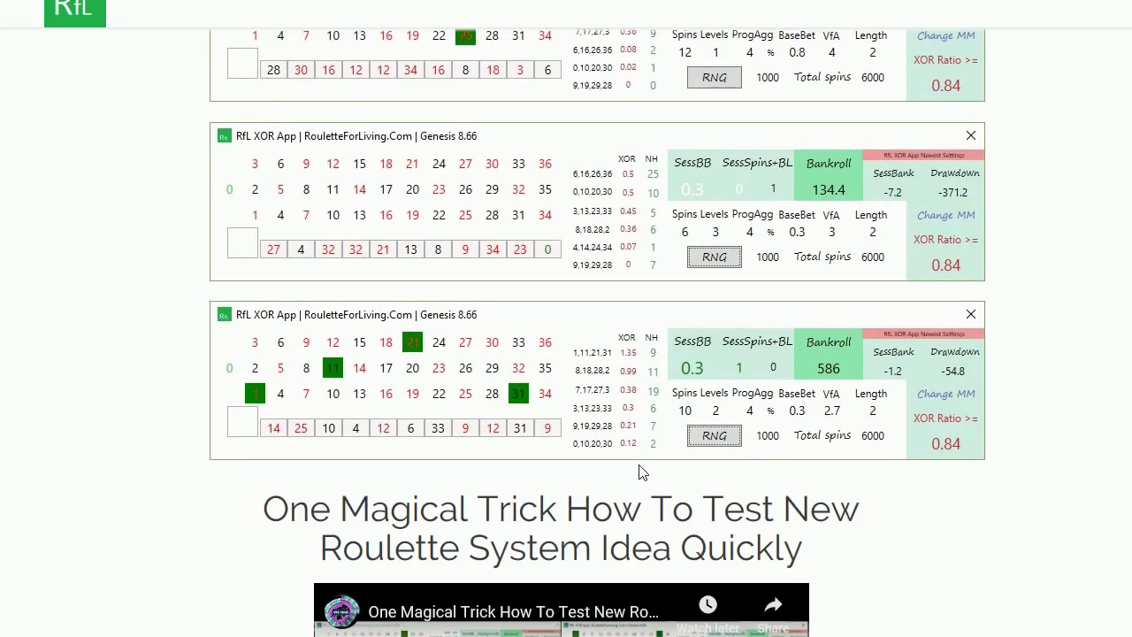
scroll(712, 341, up, 4)
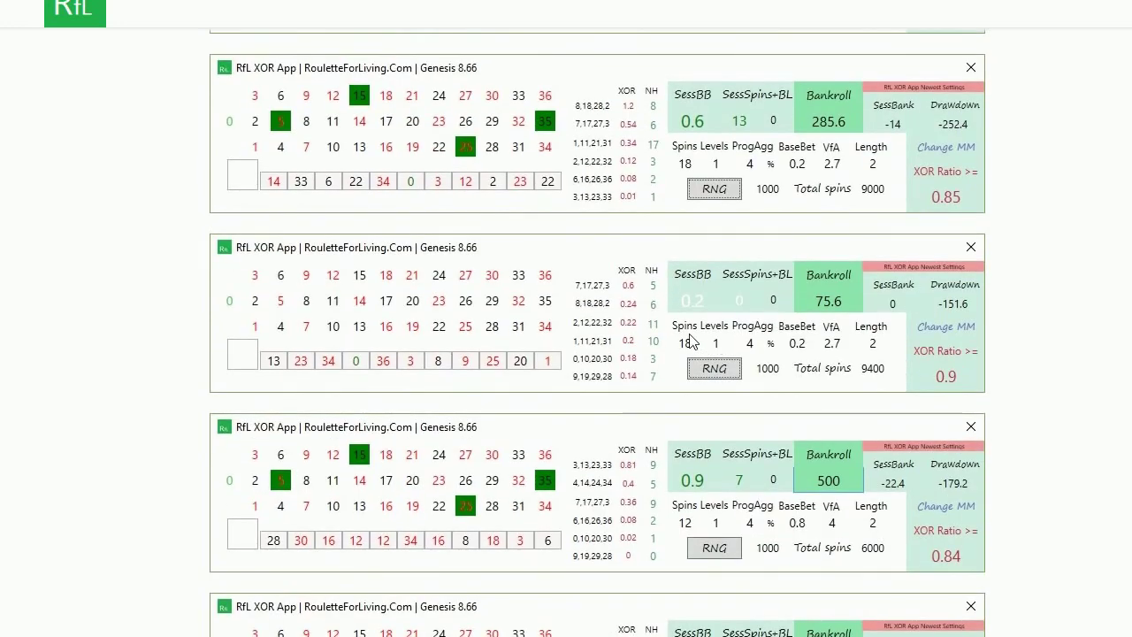
scroll(577, 345, up, 6)
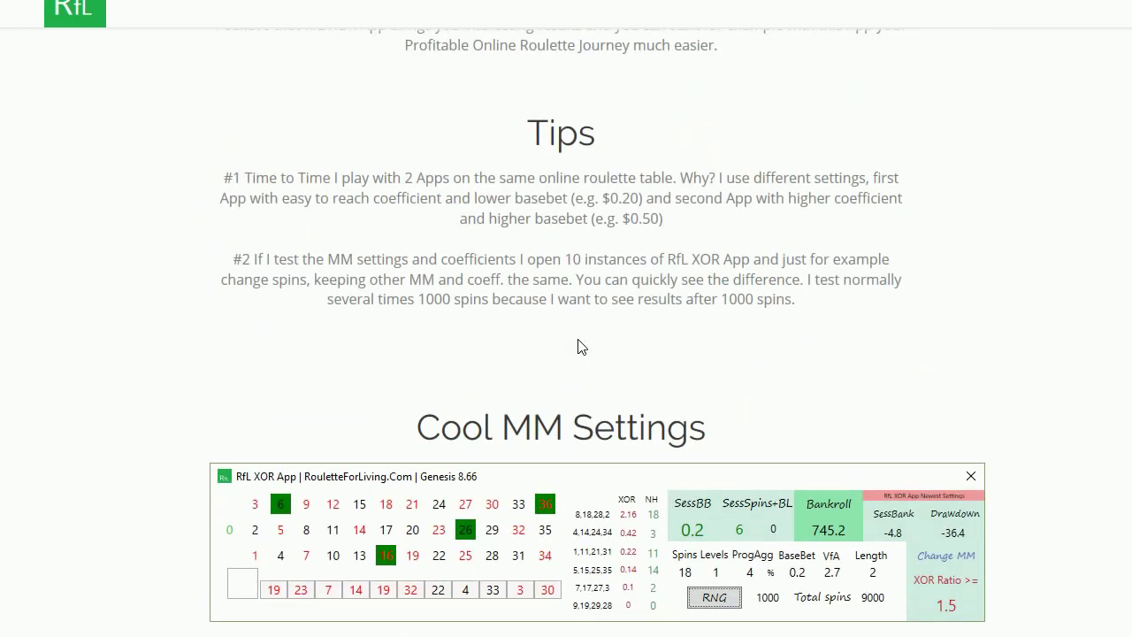
scroll(669, 356, up, 4)
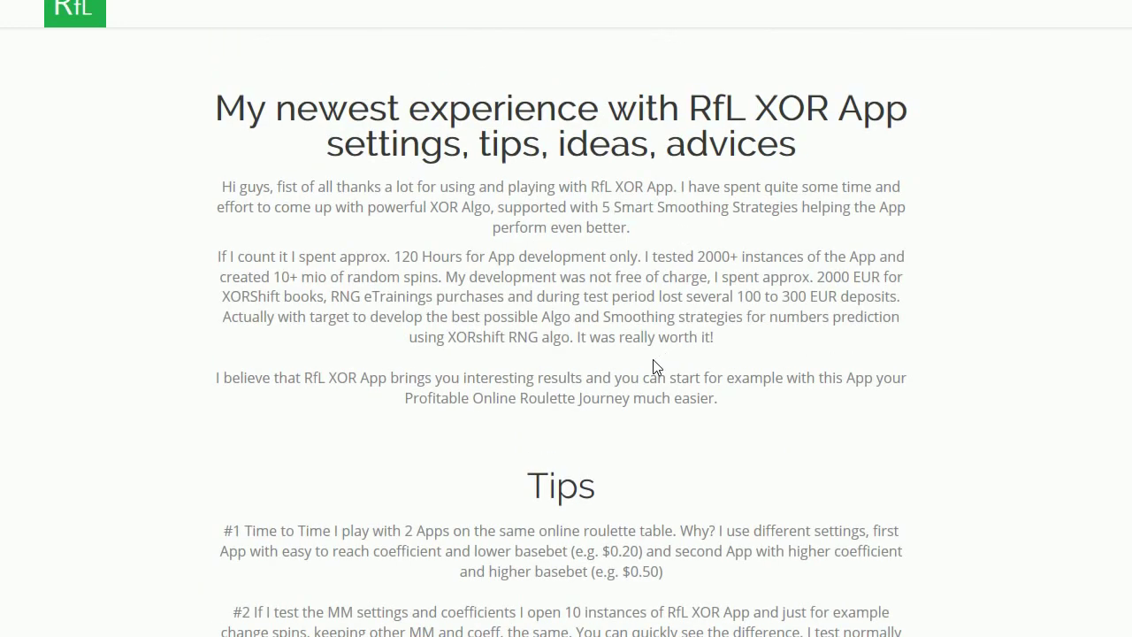